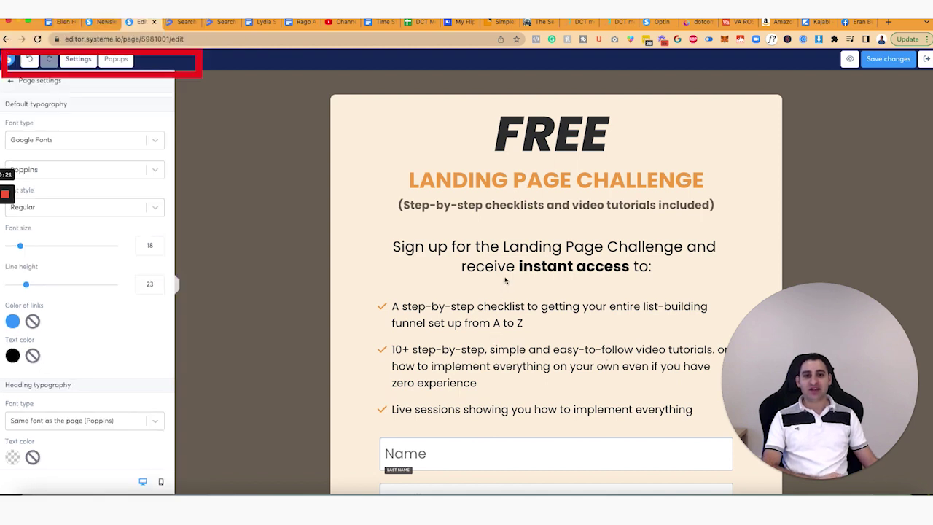
Select the bulleted list, review the page's default and heading typography, then return to the elements list
left_click(470, 311)
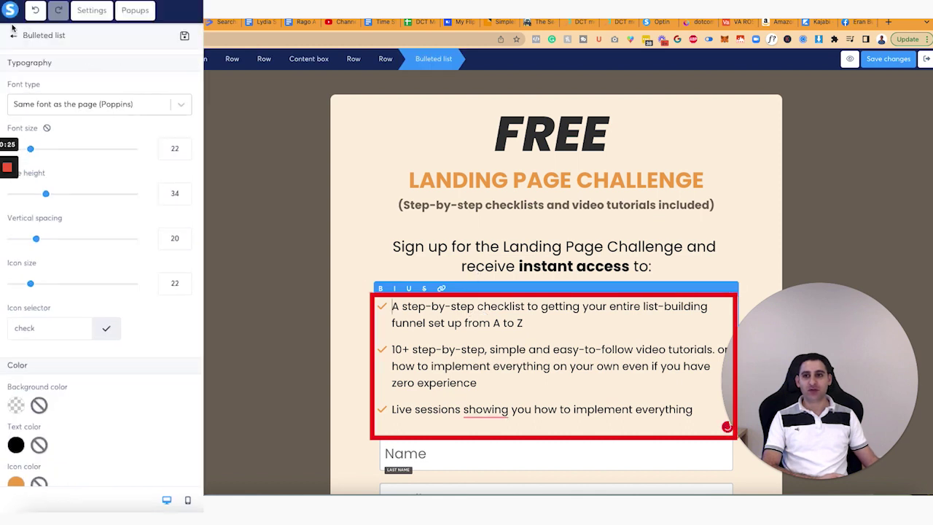
left_click(77, 15)
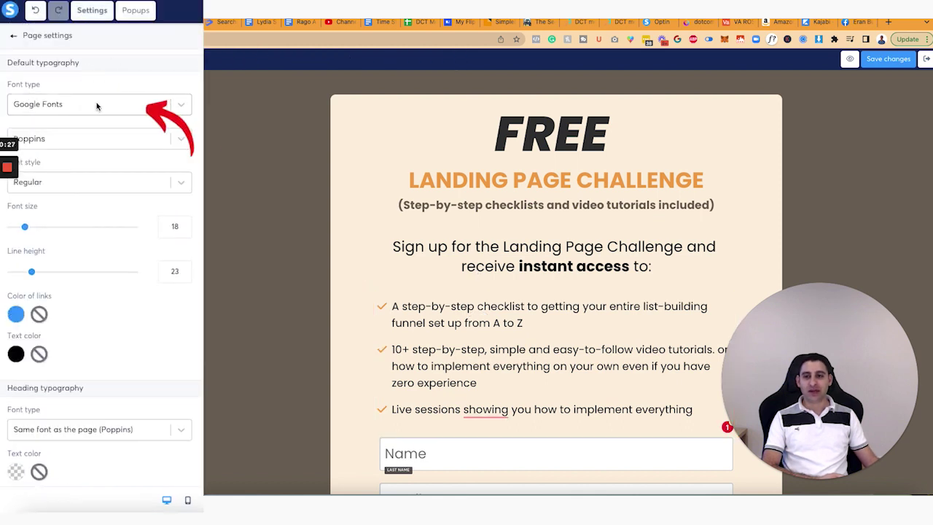
scroll(87, 264, "down", 2)
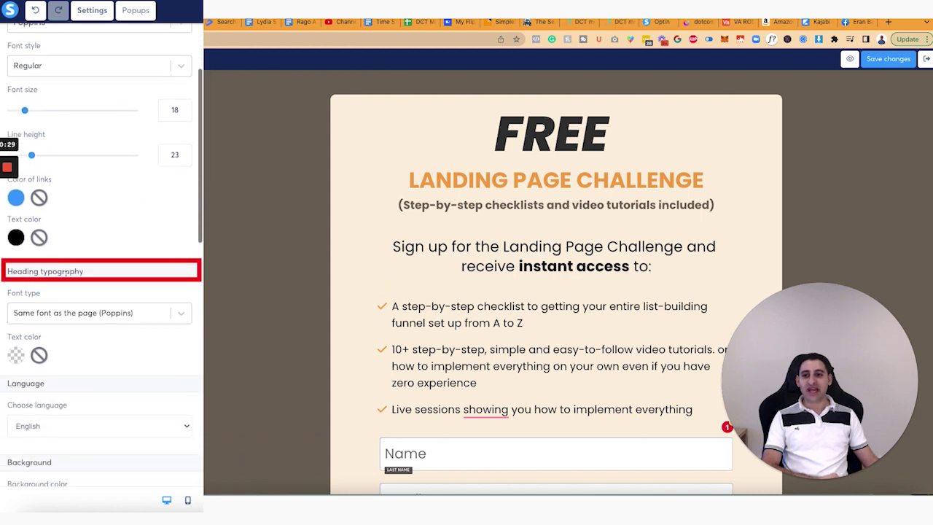
left_click(337, 188)
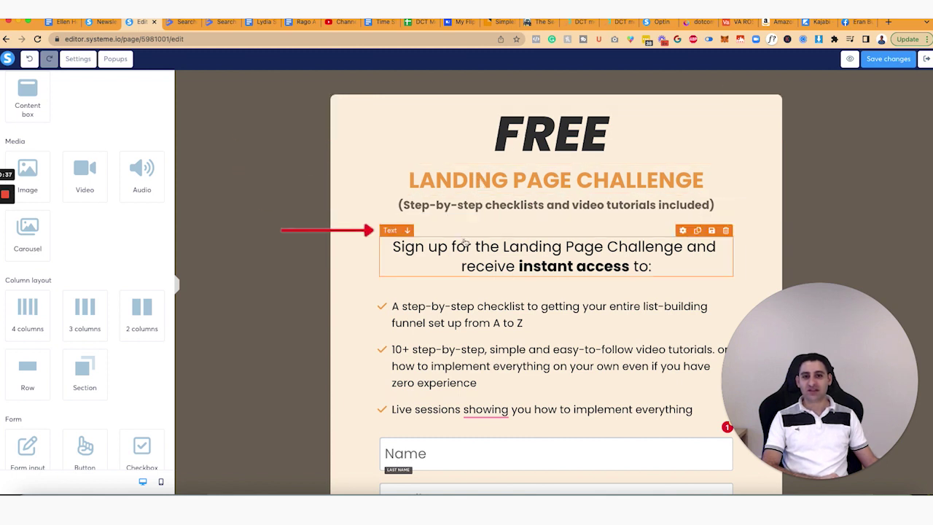
Drag a Headline element above FREE, then open page settings at Heading typography
scroll(135, 102, "up", 3)
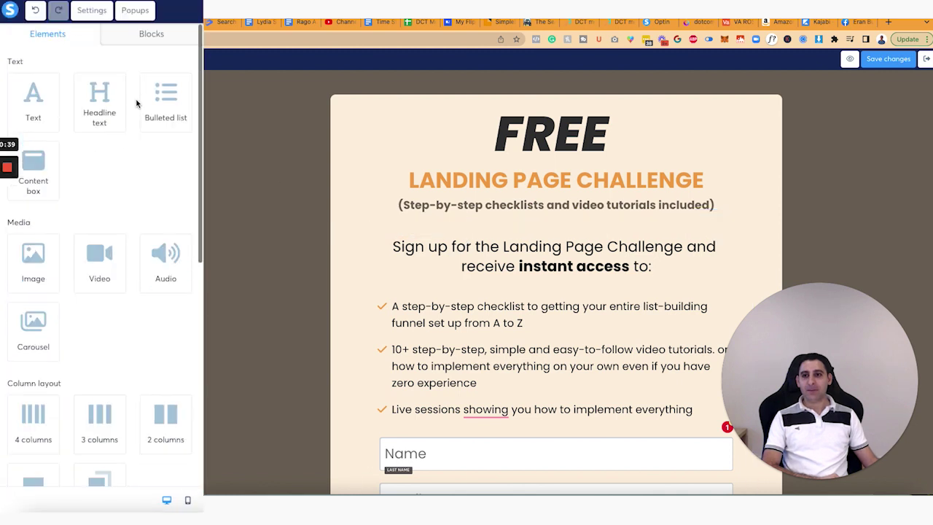
left_click_drag(99, 95, 430, 110)
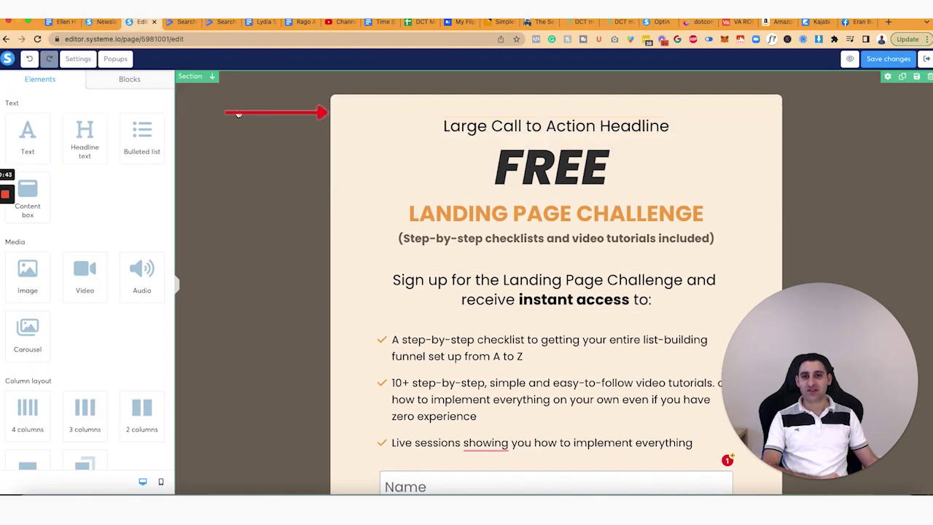
left_click(78, 58)
scroll(101, 334, "down", 1)
scroll(118, 333, "down", 1)
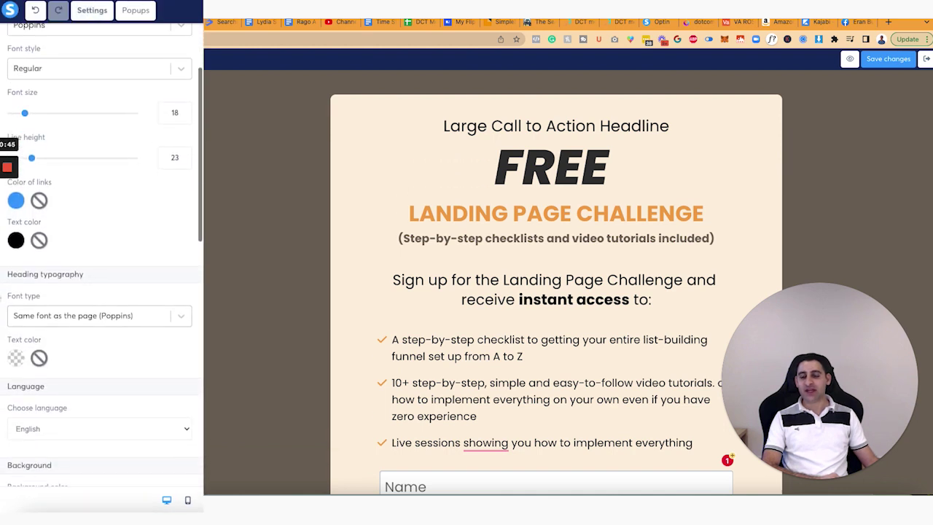
Switch the heading font type to Google Fonts and browse the heading font list
left_click(101, 314)
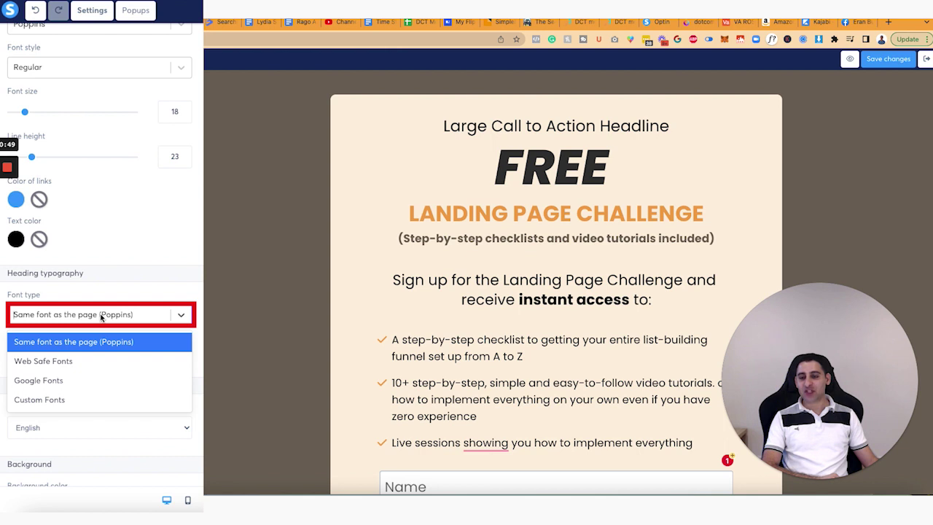
left_click(68, 384)
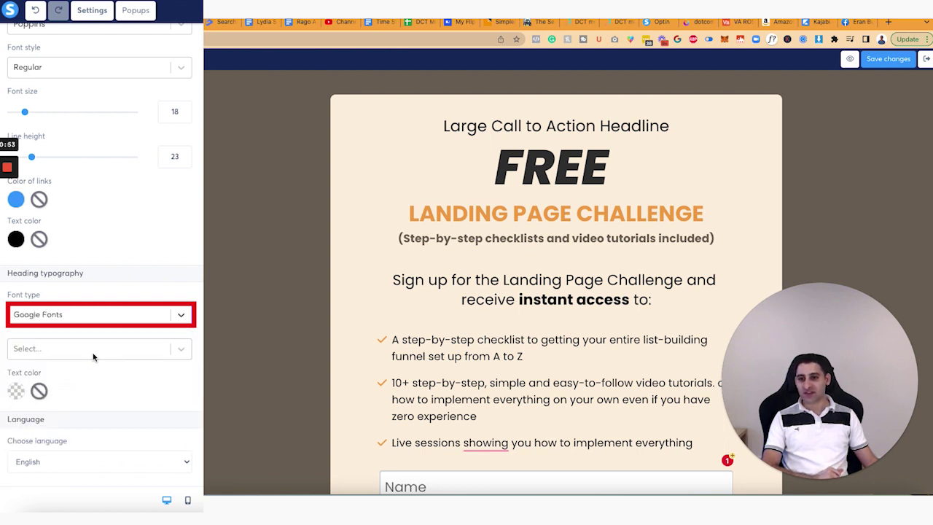
left_click(93, 349)
scroll(91, 408, "down", 2)
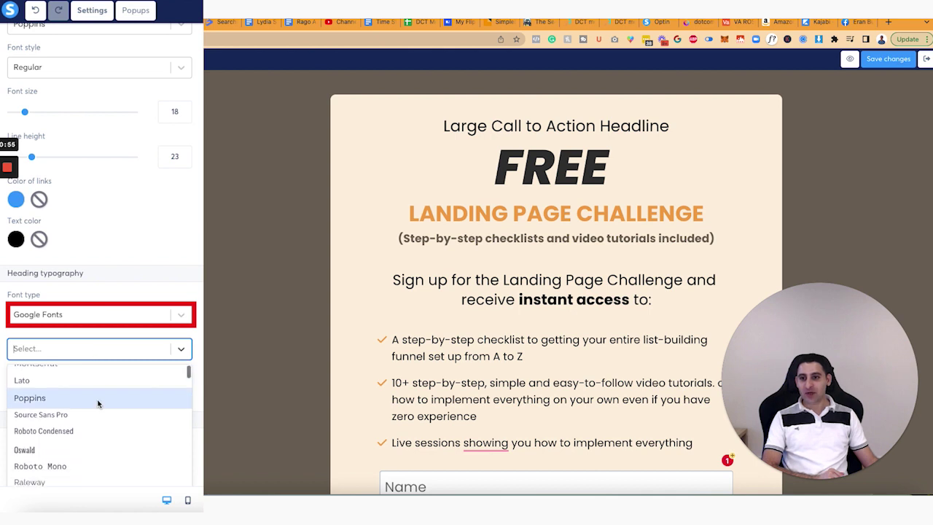
scroll(80, 423, "down", 1)
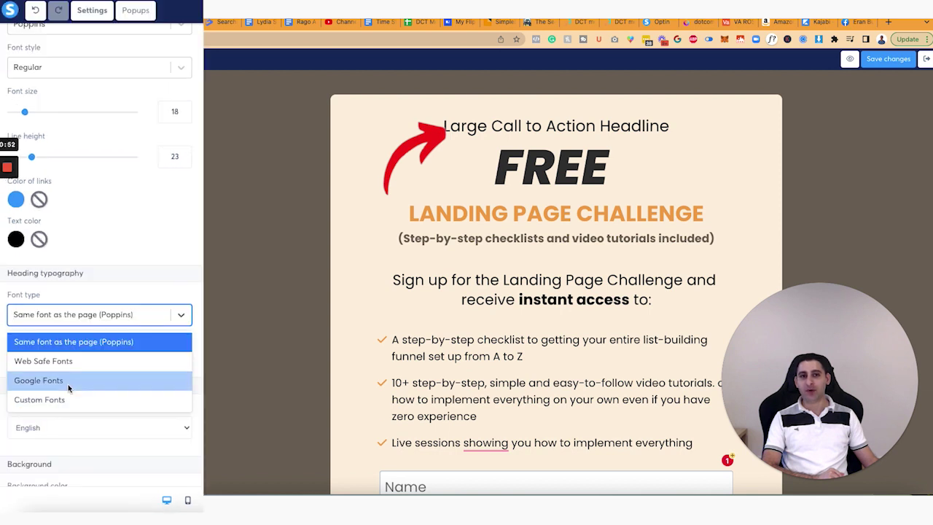
Choose Roboto Condensed as the Google heading font
left_click(68, 382)
left_click(93, 349)
scroll(98, 401, "down", 2)
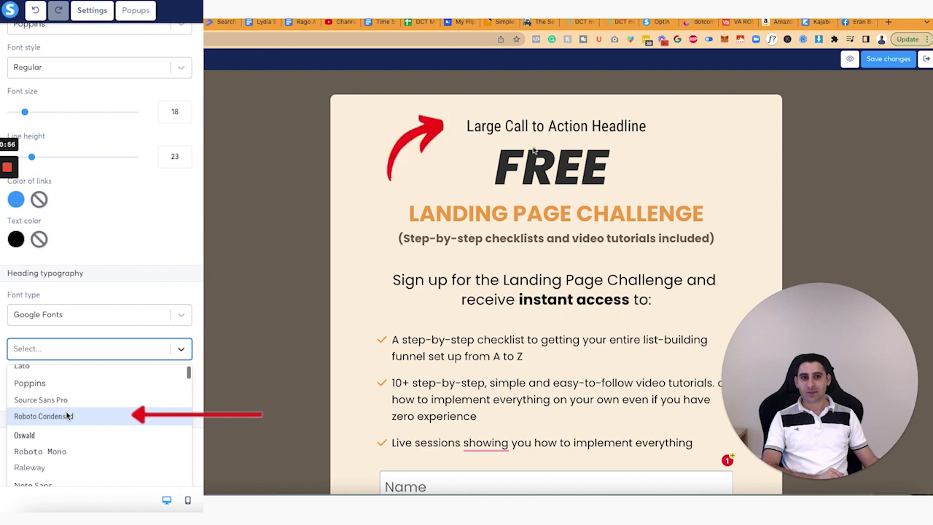
left_click(69, 430)
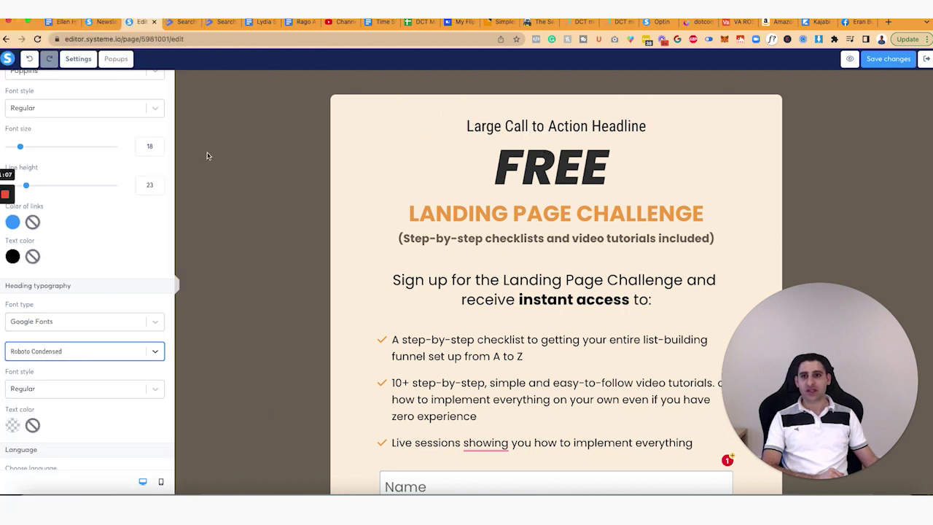
left_click(95, 351)
scroll(65, 419, "up", 1)
scroll(62, 418, "down", 1)
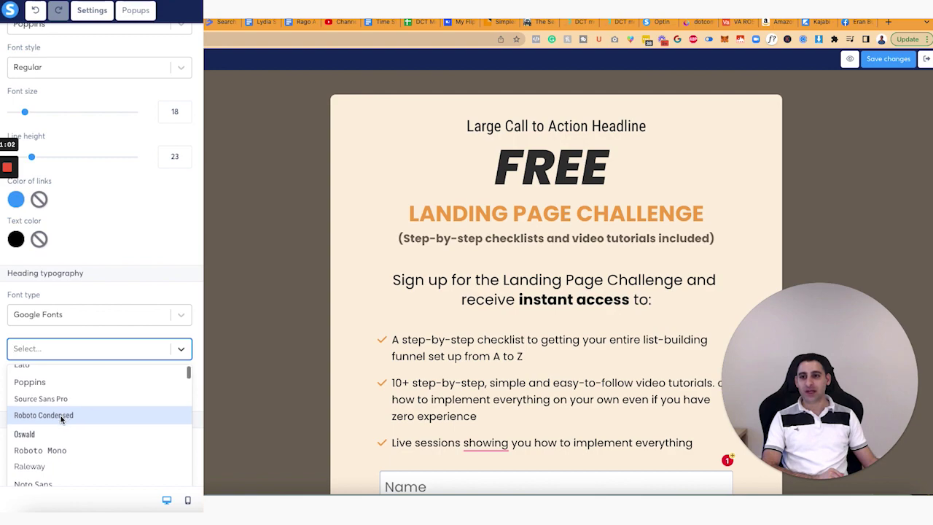
scroll(61, 418, "down", 1)
left_click(59, 413)
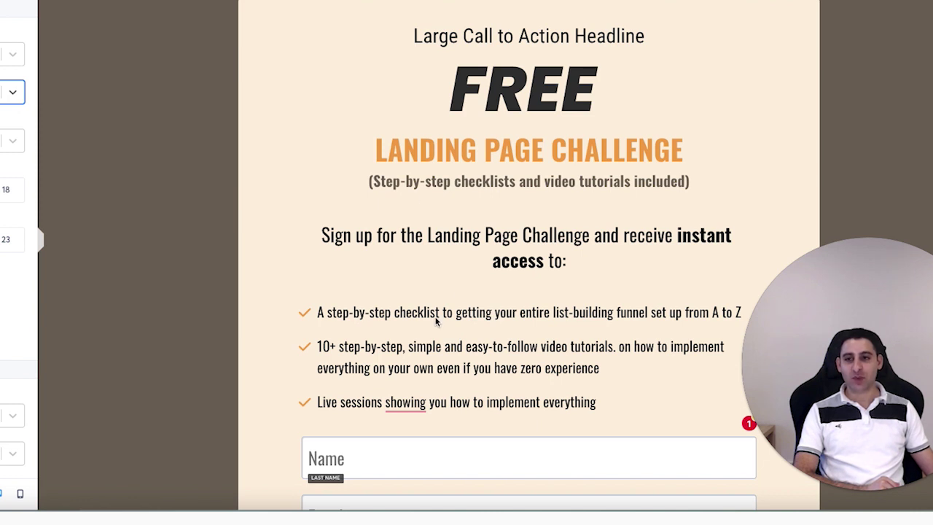
Select the FREE headline and open its own text settings showing Poppins Extra-bold 800 italic
left_click(489, 86)
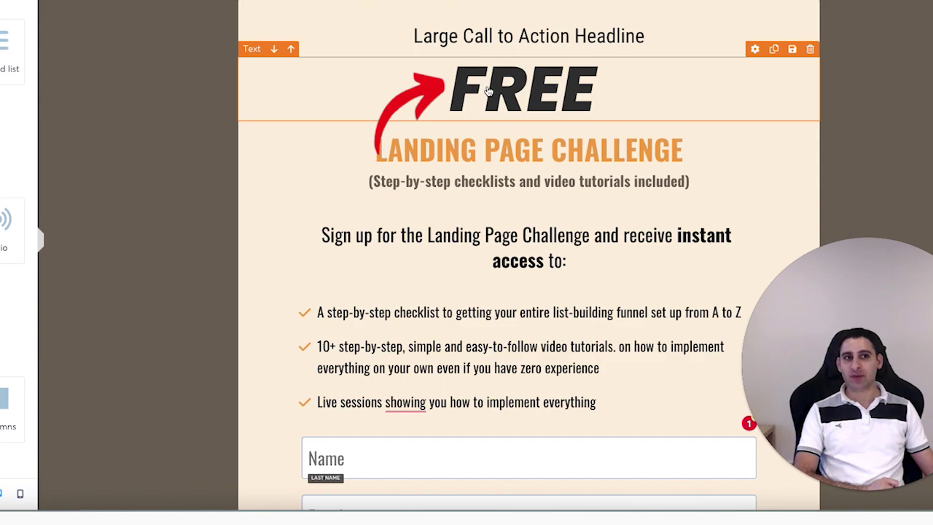
left_click(755, 49)
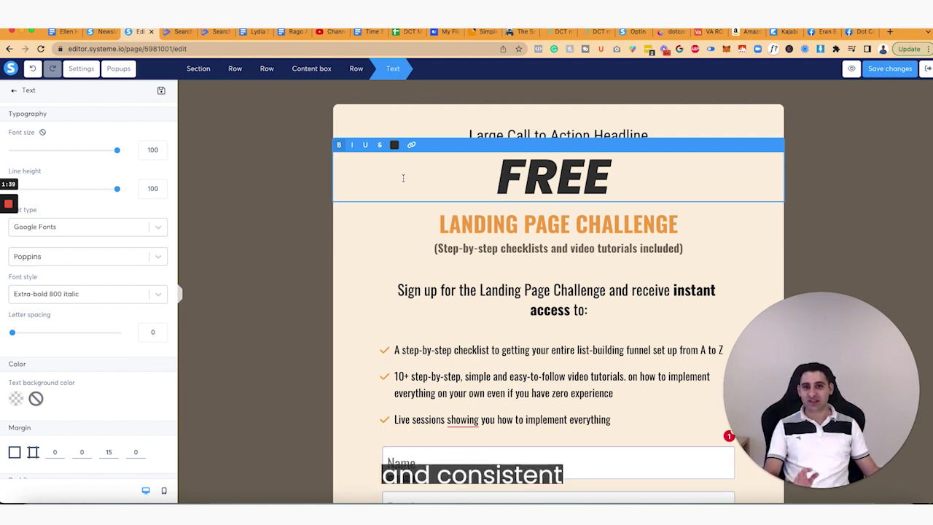
Check FREE's font type options, then view page settings: Oswald text, Roboto Condensed headings
left_click(152, 199)
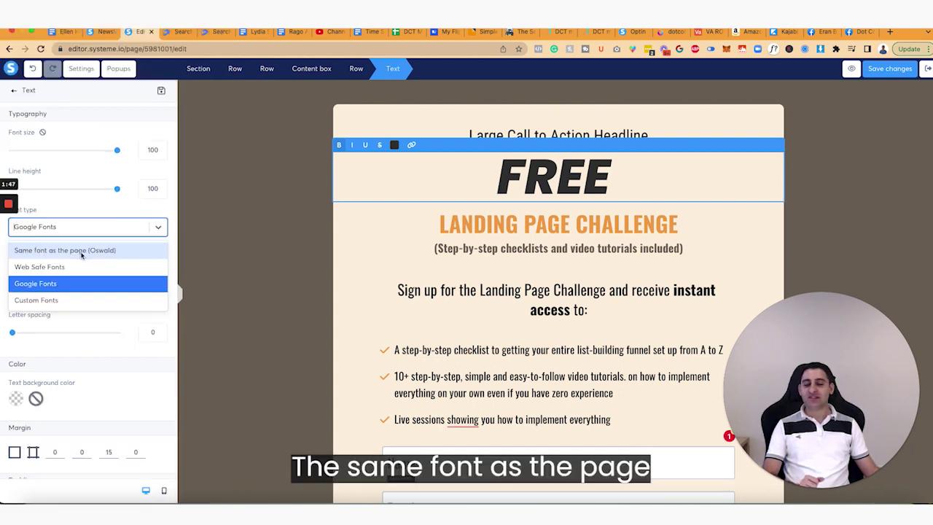
left_click(81, 68)
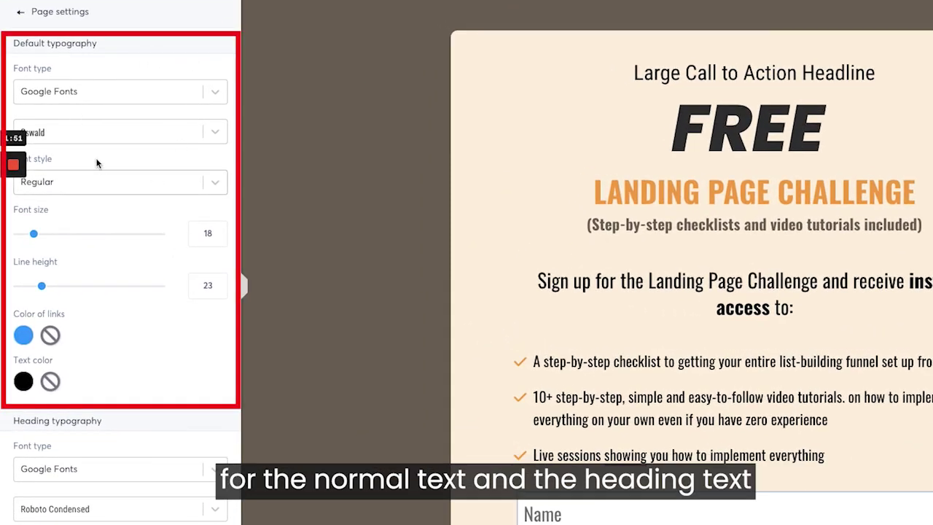
scroll(143, 146, "down", 3)
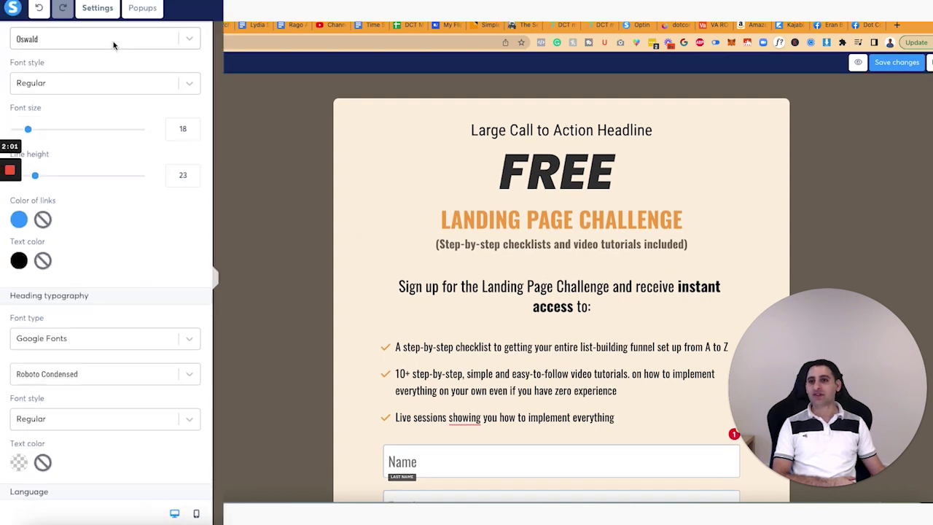
Set the page's default text font to Poppins
left_click(113, 42)
scroll(98, 115, "down", 1)
left_click(99, 124)
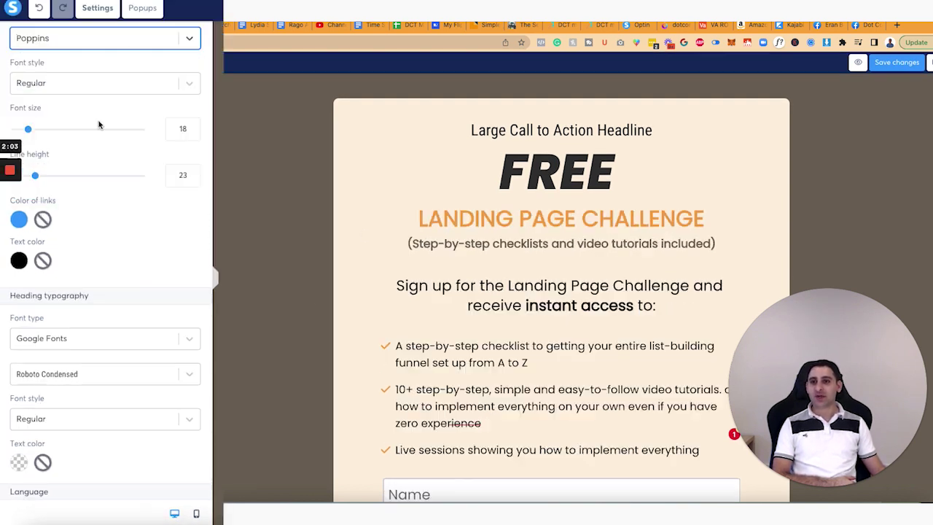
Make the page headings Poppins too, then reselect the FREE headline
left_click(130, 378)
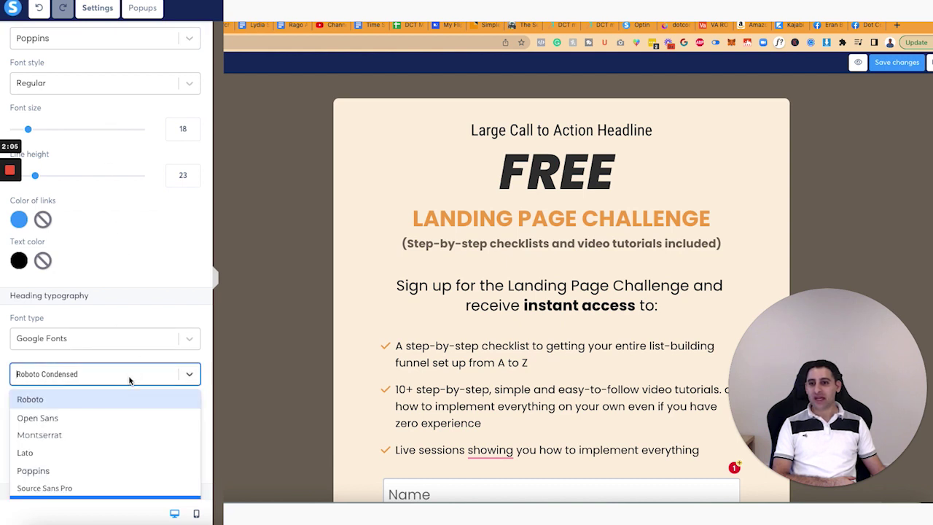
scroll(106, 404, "down", 1)
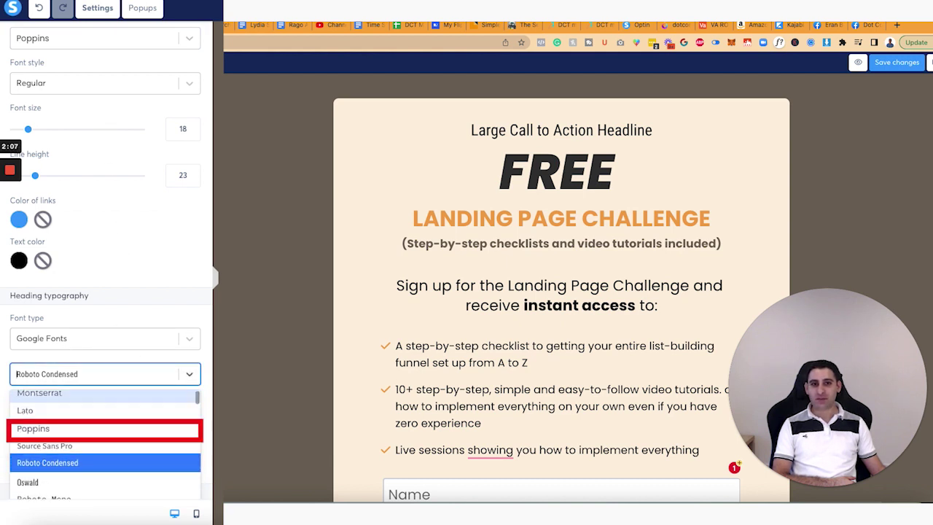
left_click(81, 432)
left_click(449, 249)
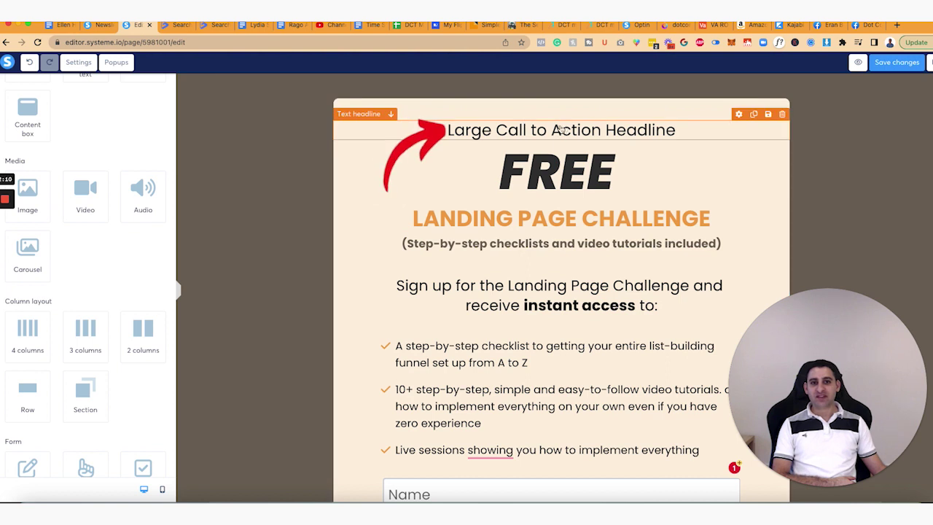
left_click(351, 187)
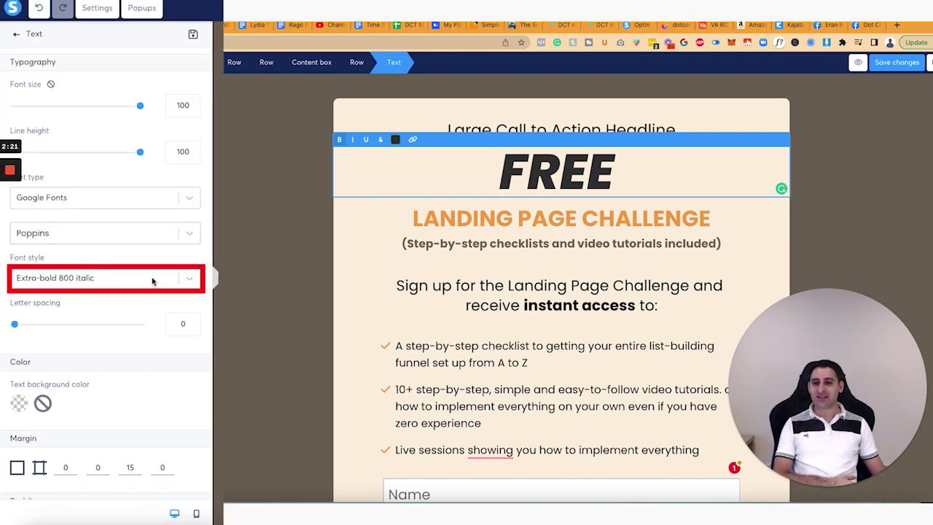
left_click(91, 197)
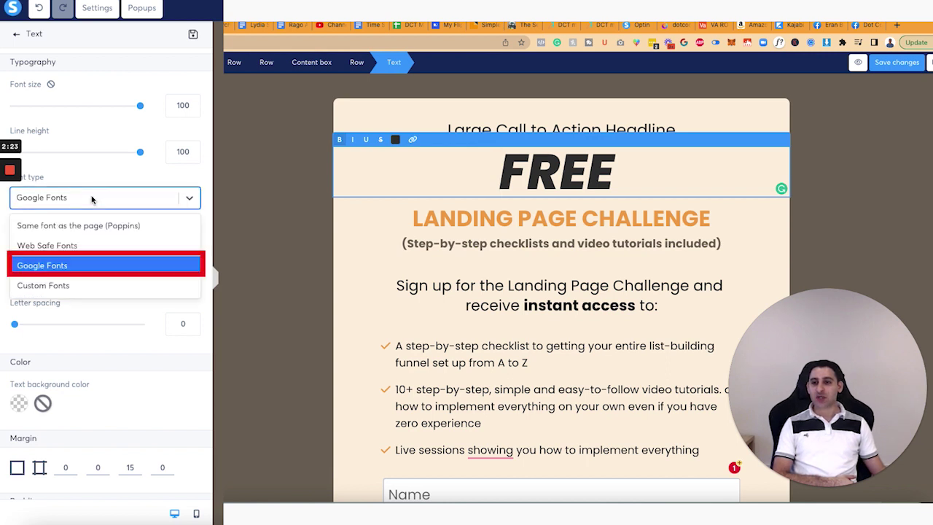
left_click(66, 286)
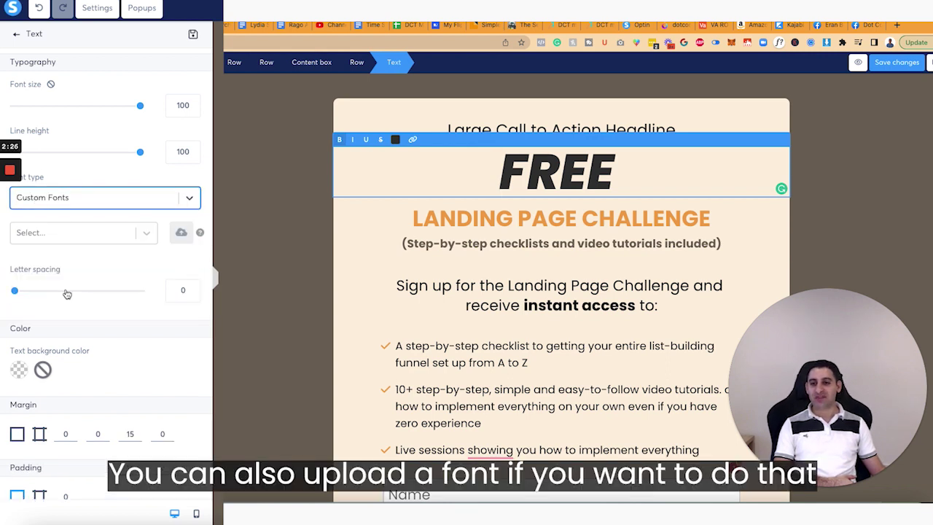
left_click(181, 232)
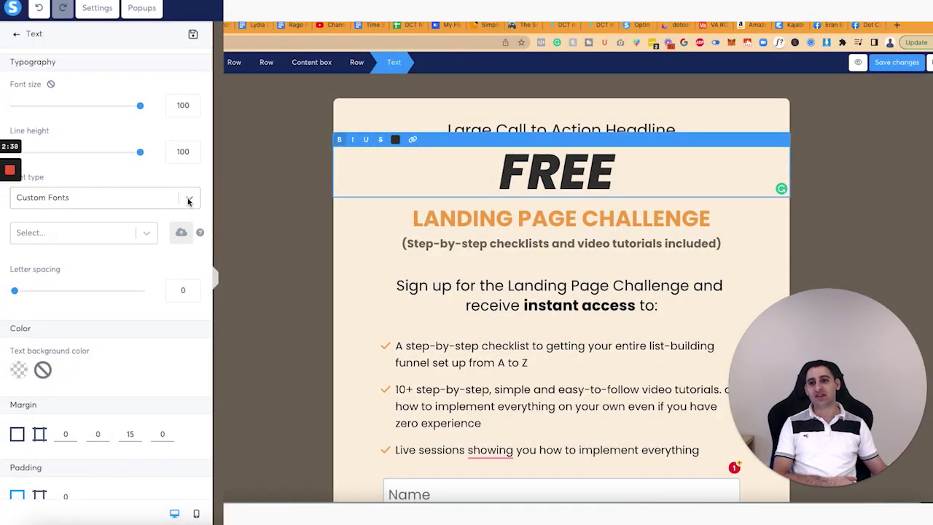
left_click(188, 200)
left_click(111, 263)
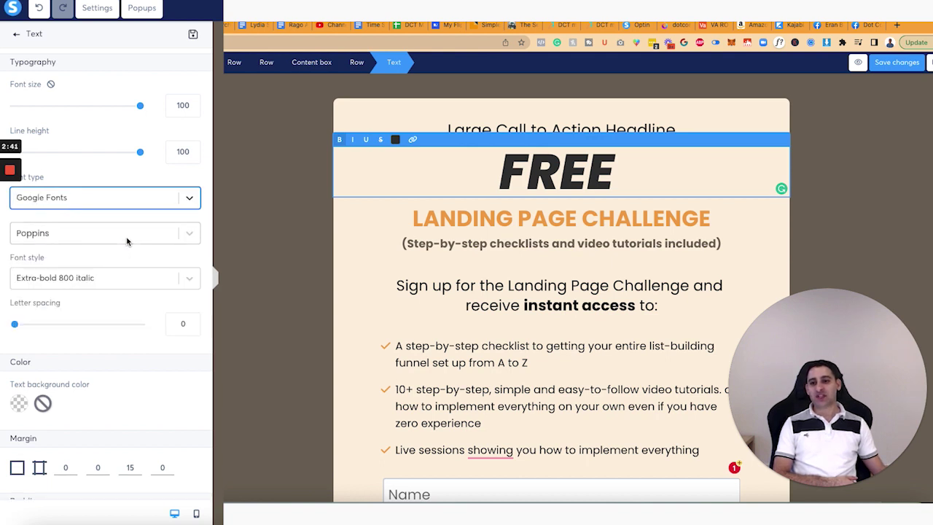
left_click(127, 233)
scroll(126, 326, "down", 10)
scroll(126, 326, "down", 15)
scroll(126, 326, "down", 5)
left_click(142, 216)
left_click(142, 276)
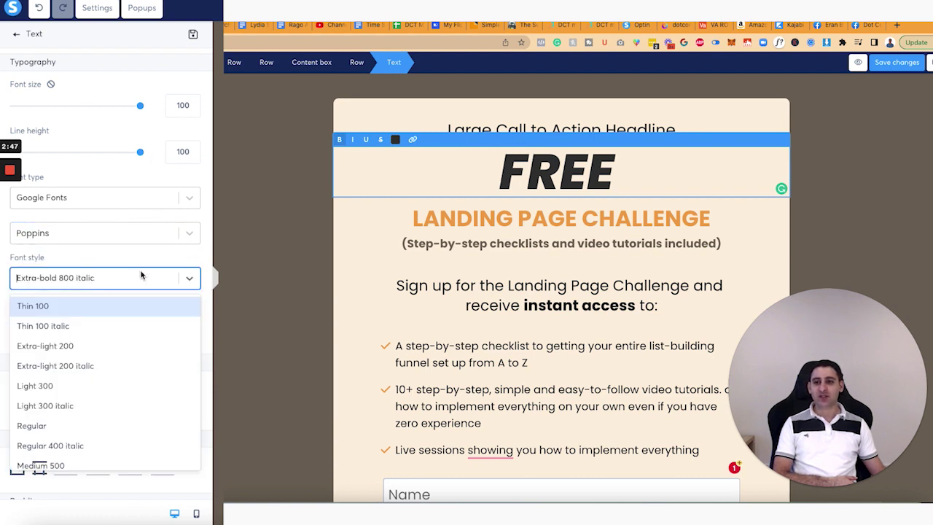
scroll(143, 317, "down", 3)
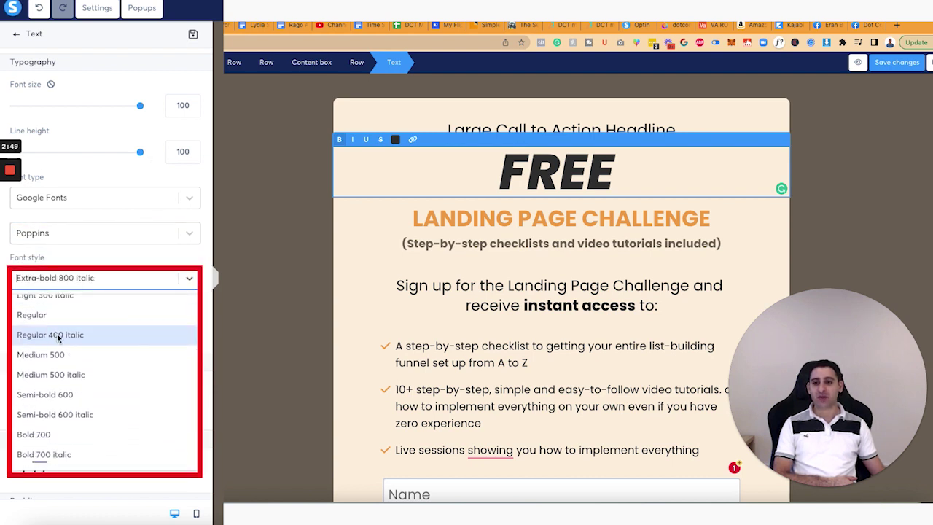
scroll(55, 399, "down", 2)
scroll(55, 400, "up", 4)
left_click(98, 257)
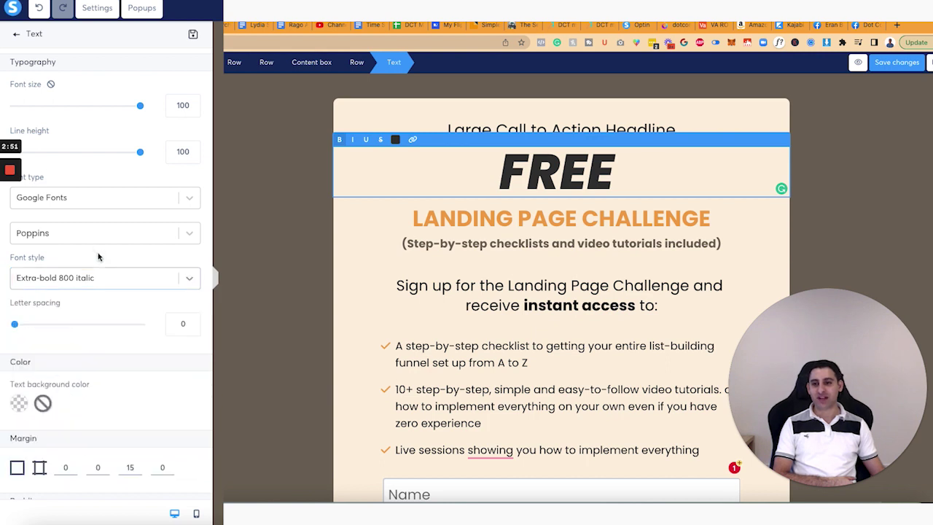
left_click(97, 205)
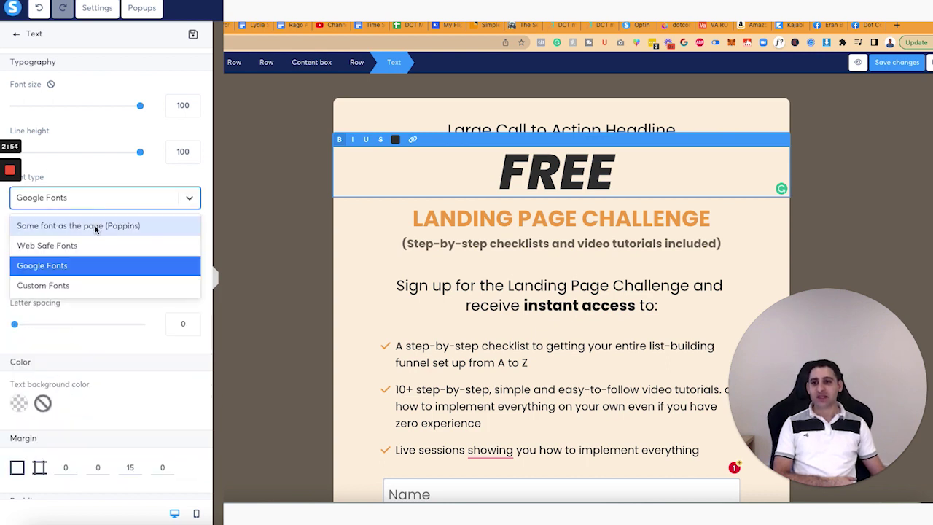
left_click(87, 248)
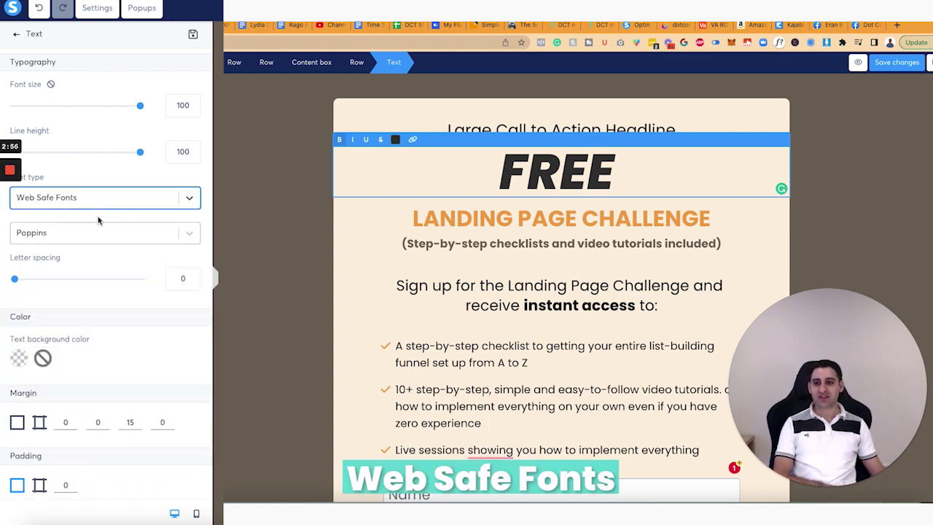
left_click(111, 230)
scroll(111, 306, "down", 3)
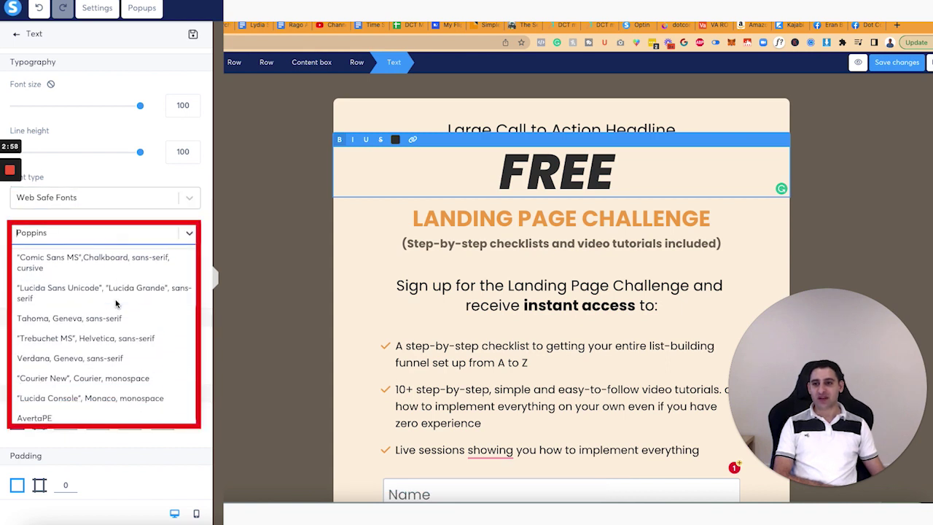
left_click(107, 315)
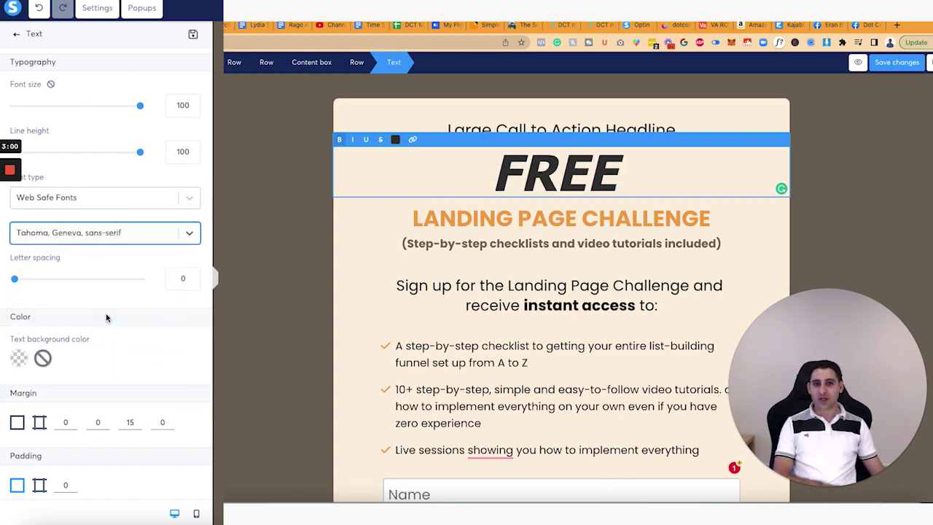
left_click(59, 230)
left_click(65, 387)
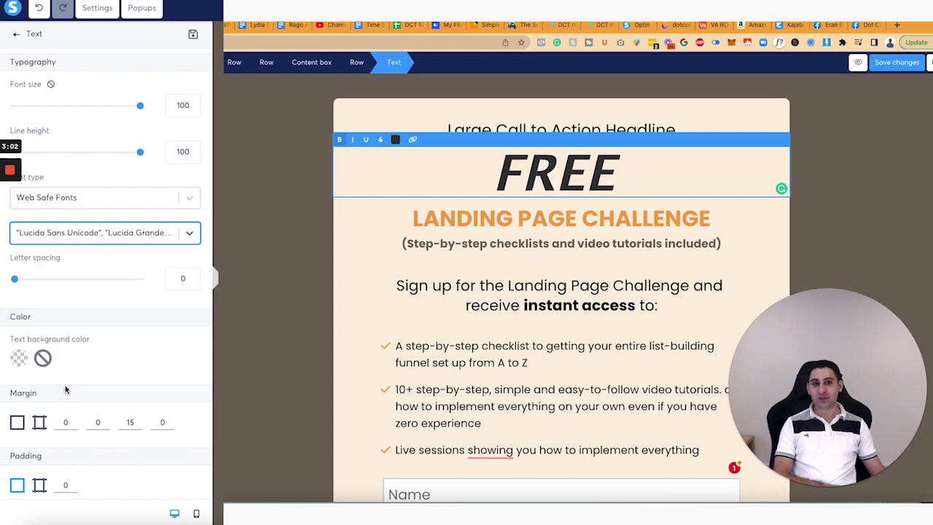
left_click(83, 235)
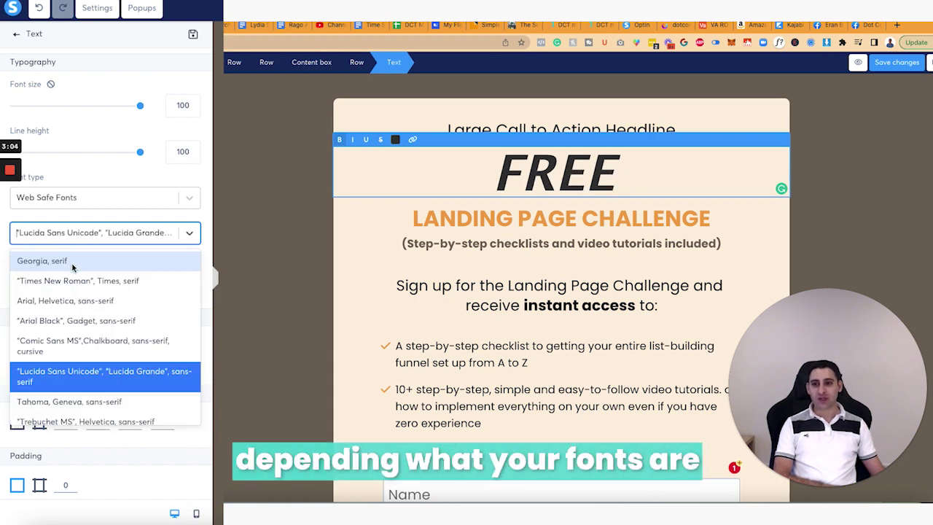
left_click(84, 204)
left_click(85, 199)
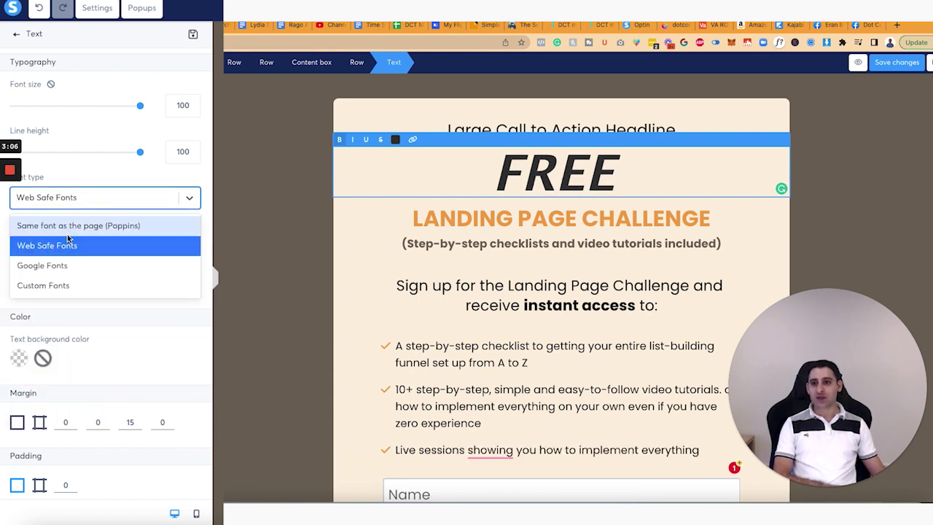
left_click(61, 267)
left_click(71, 233)
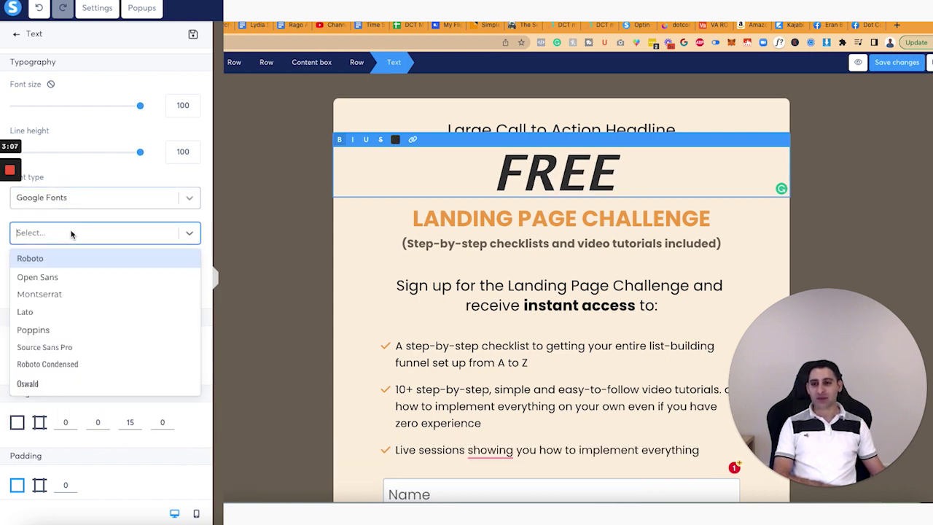
left_click(52, 332)
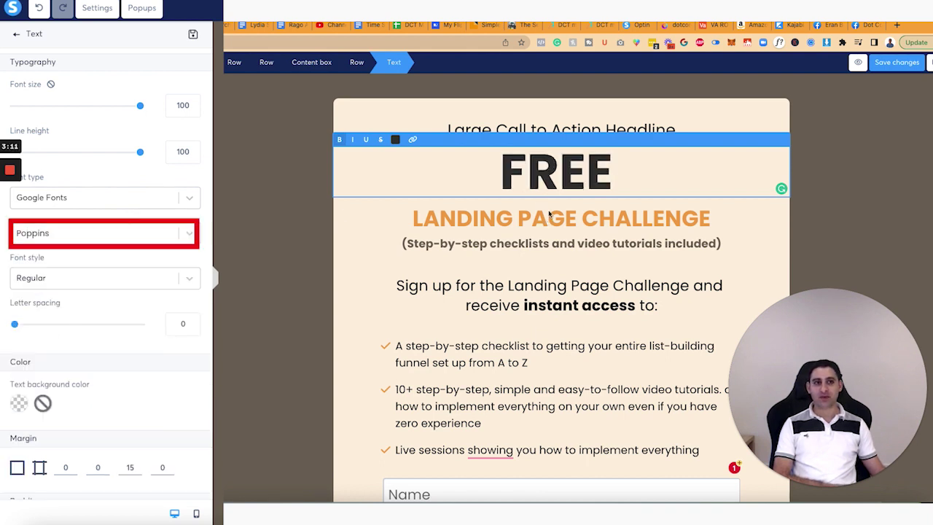
left_click(77, 280)
scroll(87, 401, "down", 3)
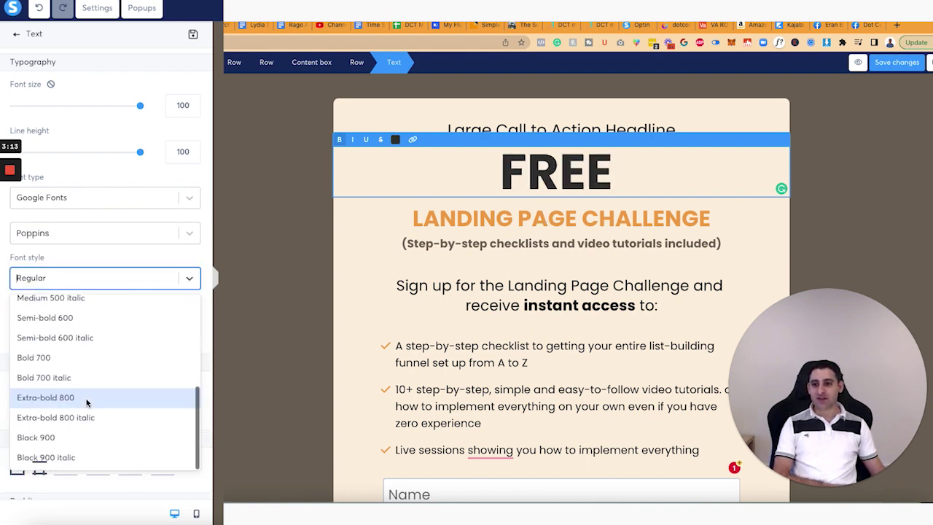
left_click(84, 417)
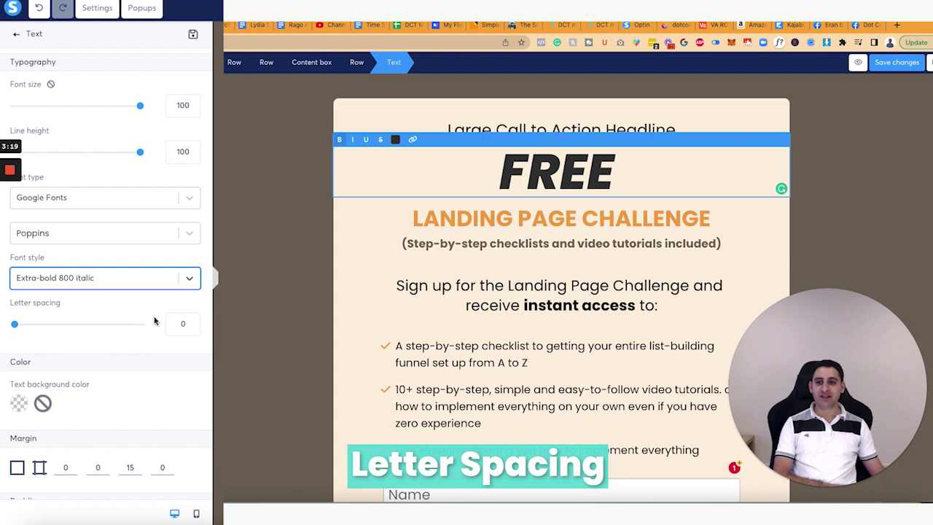
Raise the FREE headline's letter spacing step by step to 15, then deselect it
left_click(193, 321)
left_click(193, 321)
left_click(193, 322)
left_click(193, 321)
left_click(193, 322)
left_click(193, 322)
left_click(193, 321)
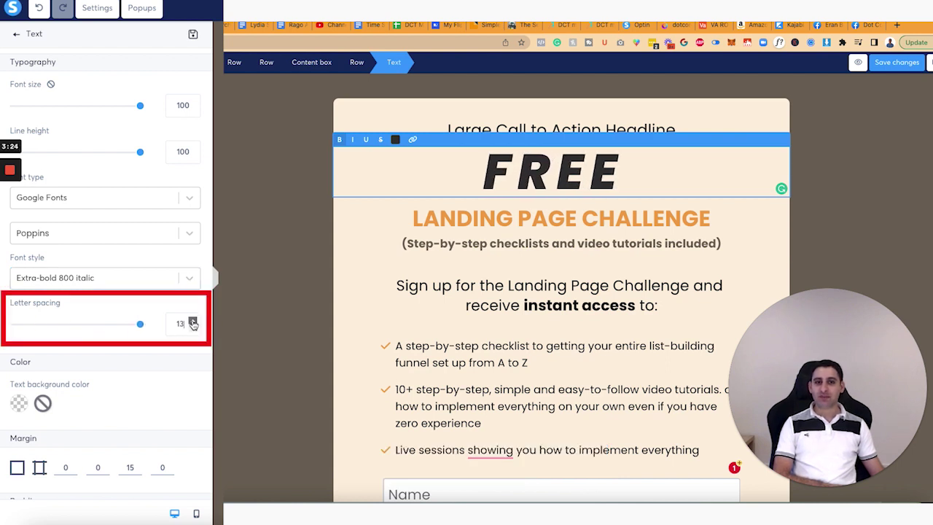
left_click(193, 322)
left_click(193, 321)
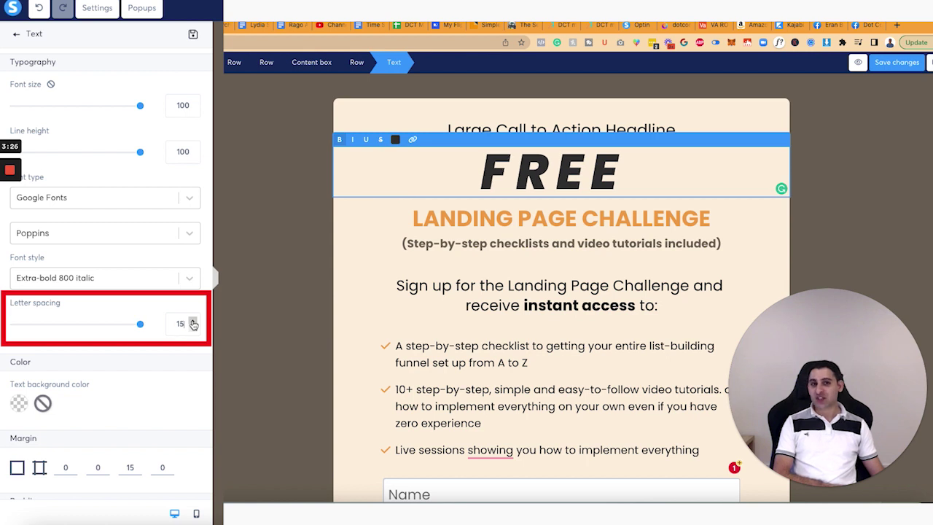
left_click(193, 321)
left_click(193, 327)
key("Escape")
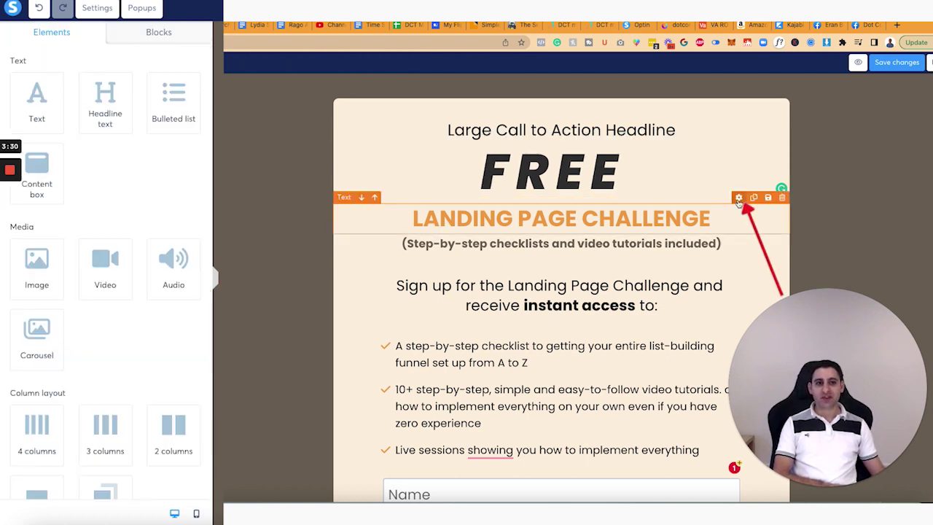
left_click(738, 198)
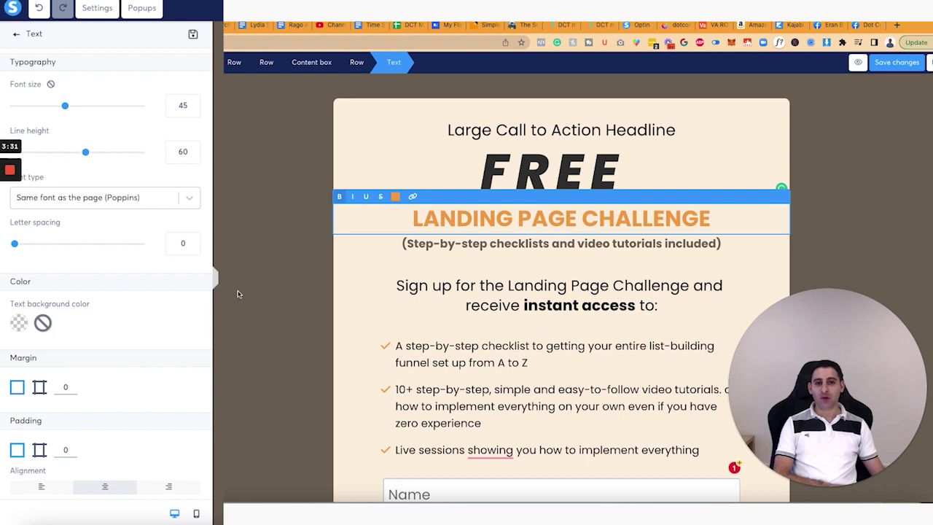
left_click(42, 245)
left_click_drag(49, 248, 13, 245)
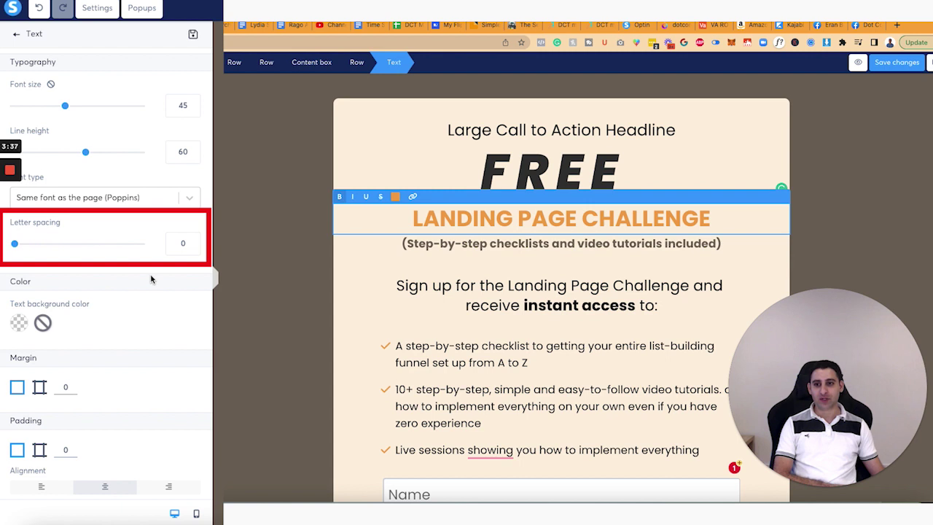
left_click(558, 306)
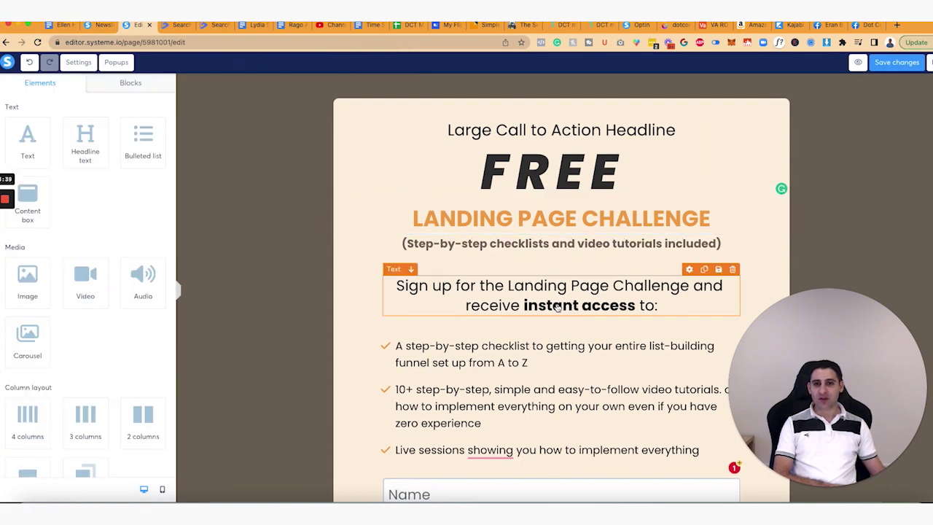
Open the Sign up for the Landing Page Challenge paragraph's text settings
left_click(690, 272)
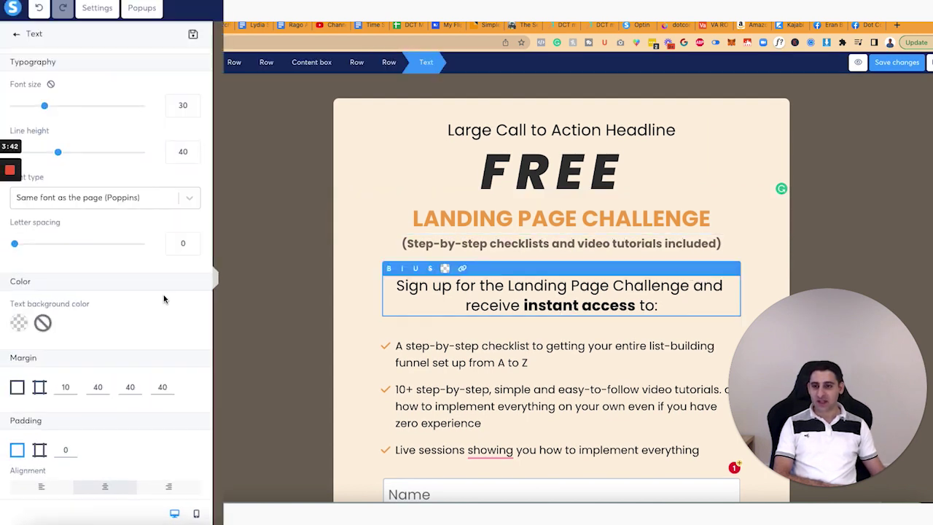
scroll(164, 299, "down", 4)
scroll(84, 286, "up", 4)
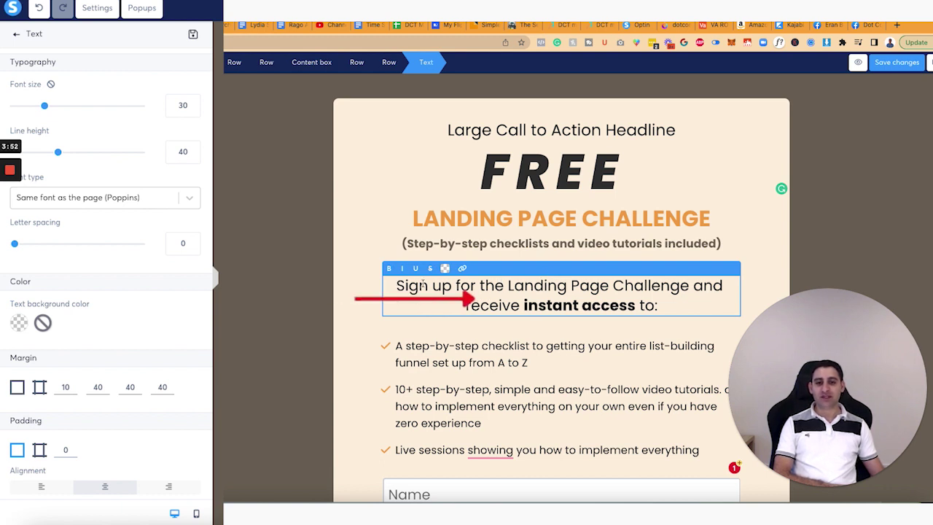
Set the Sign up paragraph's line height to 40, keeping letter spacing at 0
mouse_move(59, 154)
left_mouse_down()
mouse_move(131, 154)
mouse_move(59, 154)
left_mouse_up()
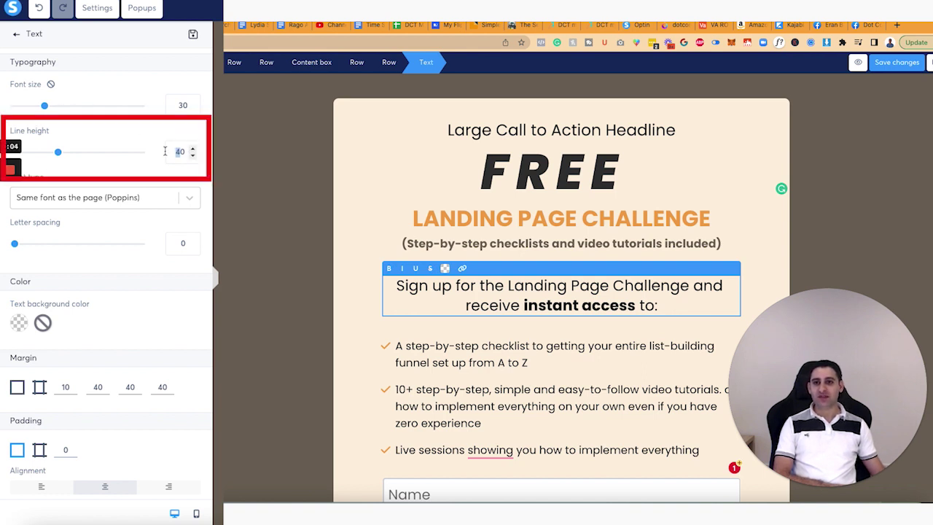
type("30")
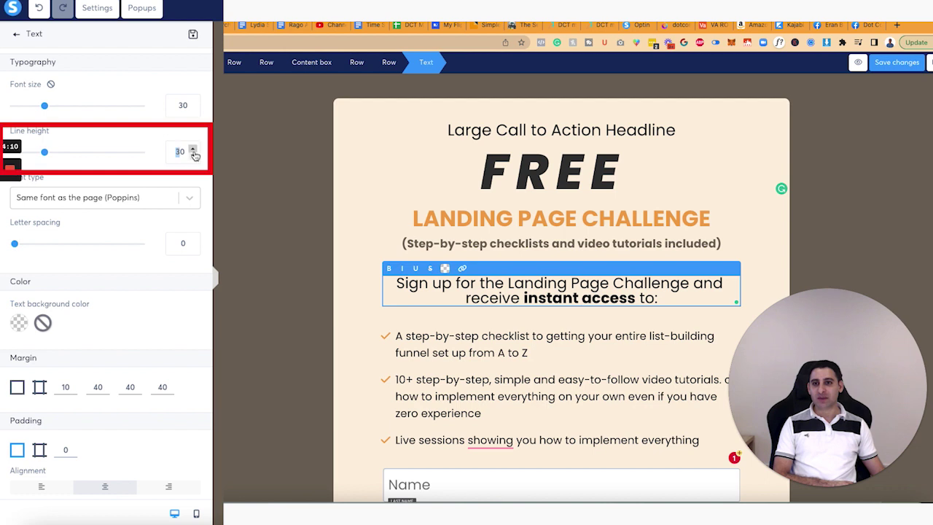
left_click_drag(45, 154, 59, 154)
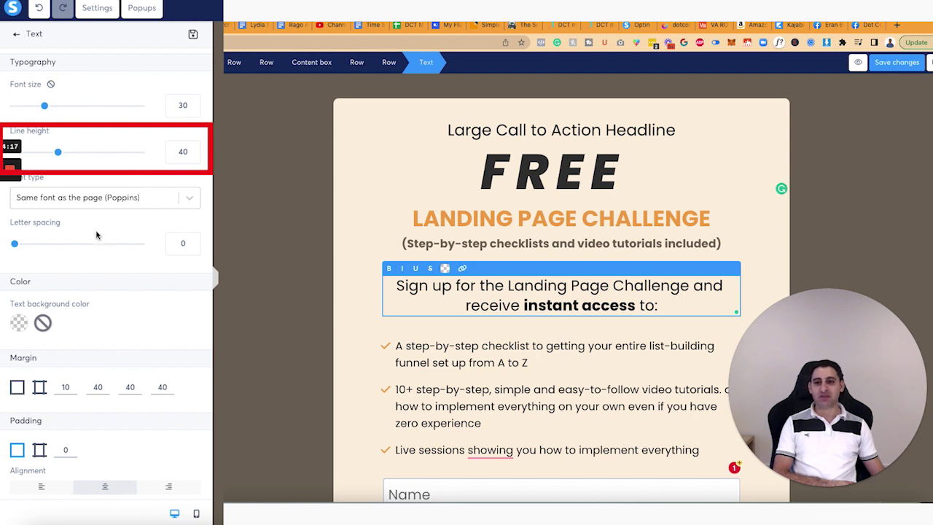
left_click_drag(38, 249, 13, 243)
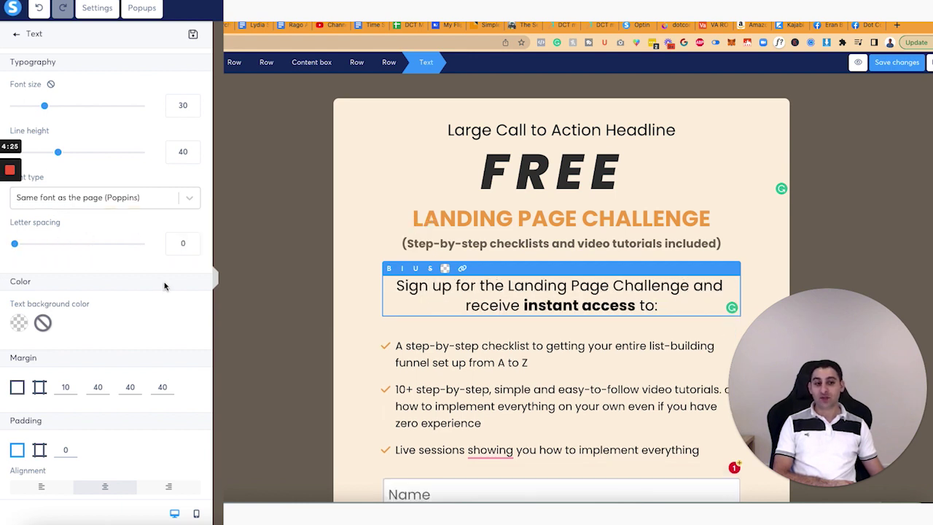
left_click(486, 357)
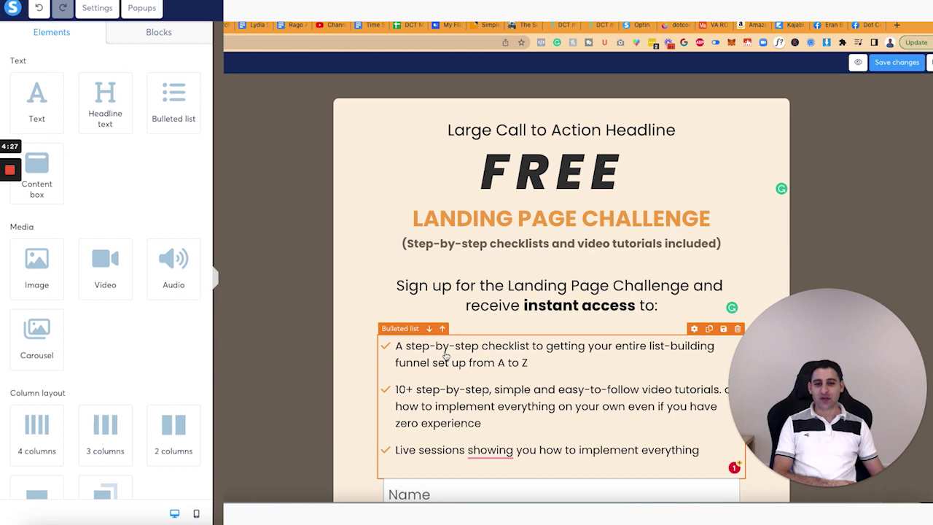
Leave the bulleted list and open page settings showing Poppins Regular size 18 default text
scroll(445, 354, "down", 3)
left_click(397, 140)
left_click(337, 208)
scroll(340, 209, "up", 3)
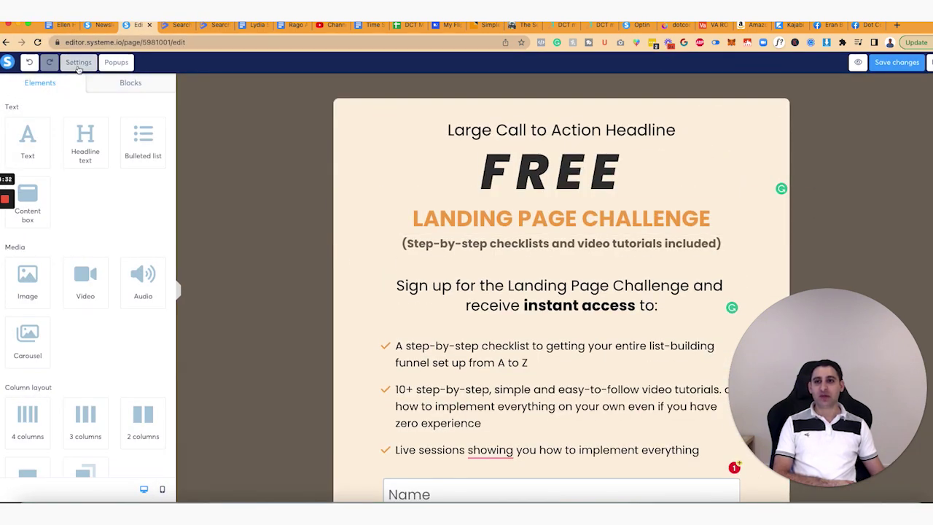
left_click(78, 63)
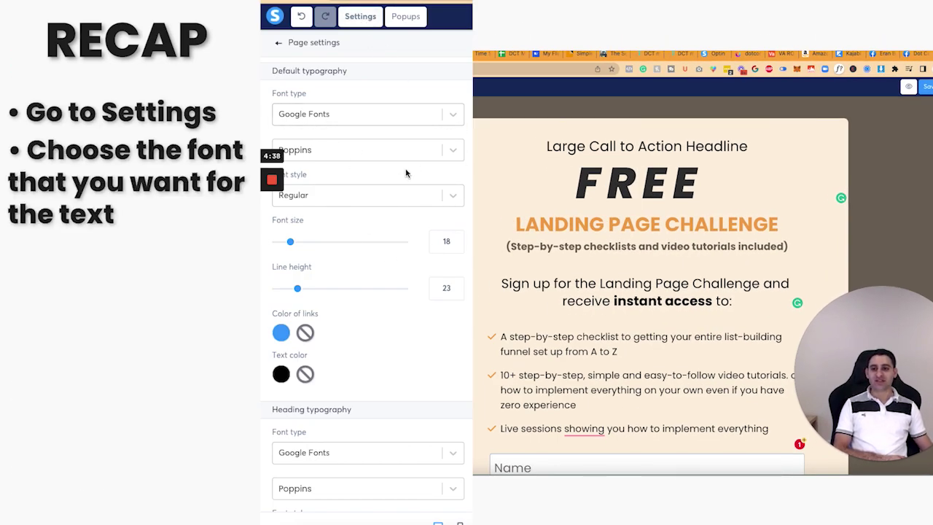
Select the FREE headline and open its typography settings
scroll(406, 173, "down", 3)
scroll(378, 268, "up", 1)
left_click(586, 184)
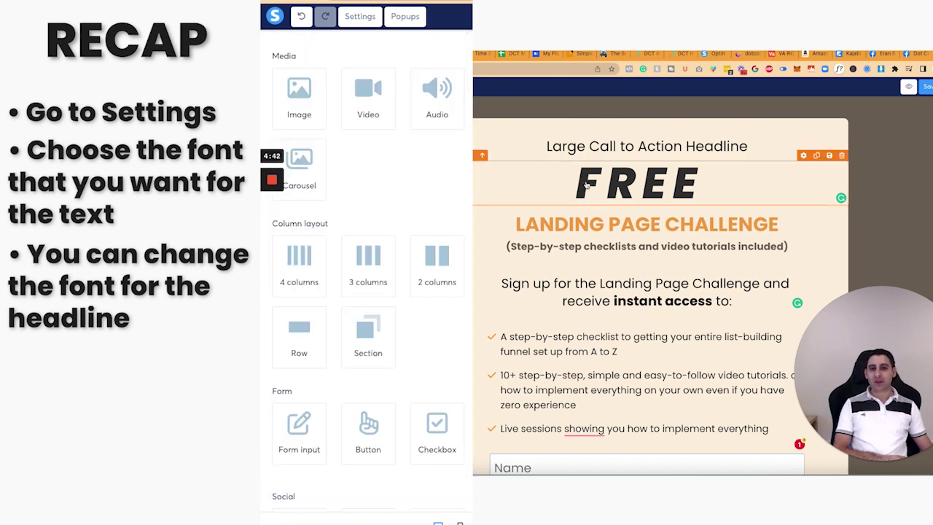
scroll(417, 89, "up", 3)
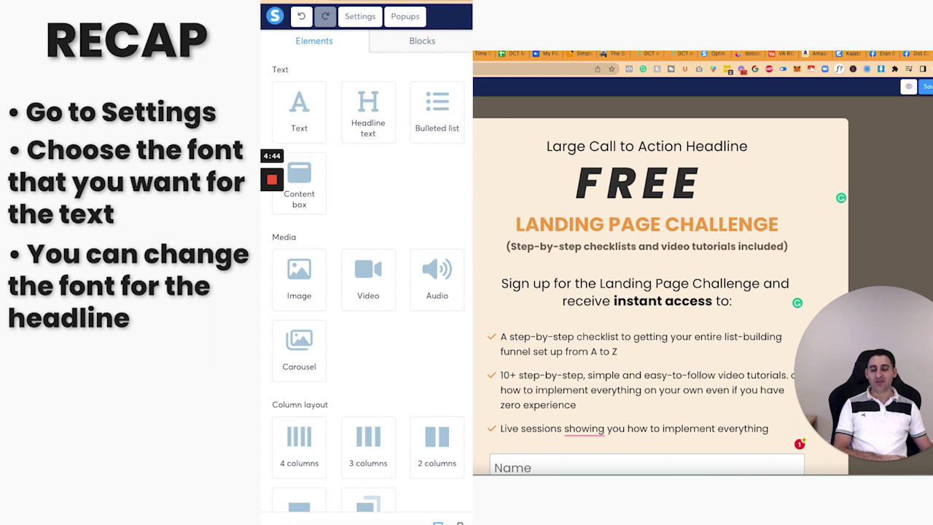
left_click(664, 192)
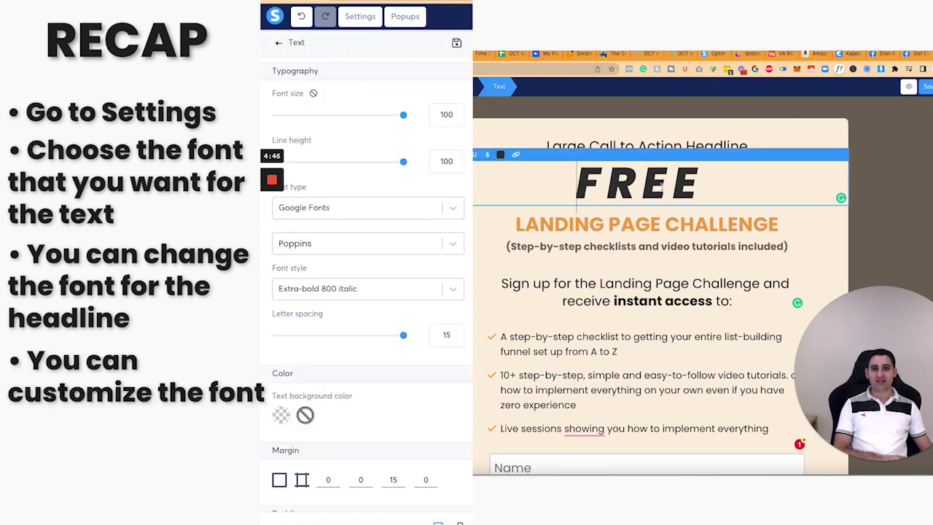
Review the font type and family lists, keeping Google Fonts and Poppins
left_click(379, 210)
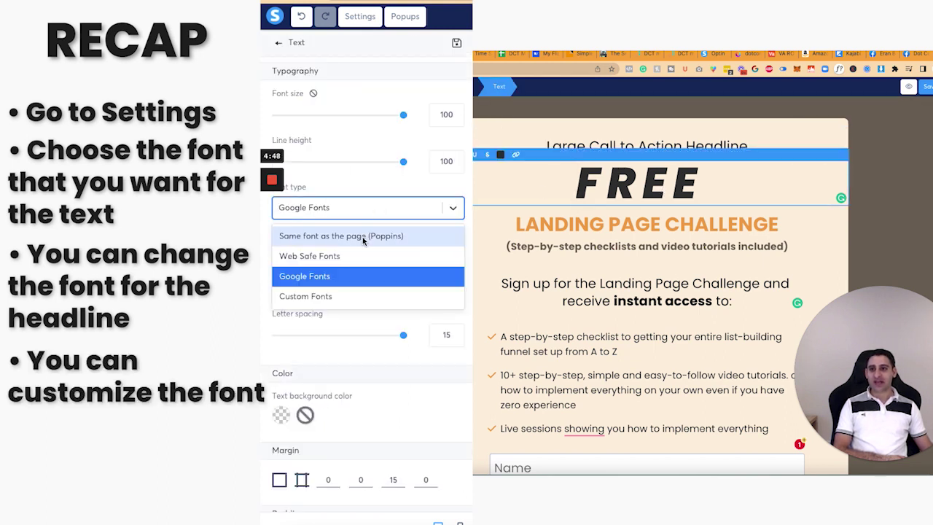
left_click(364, 194)
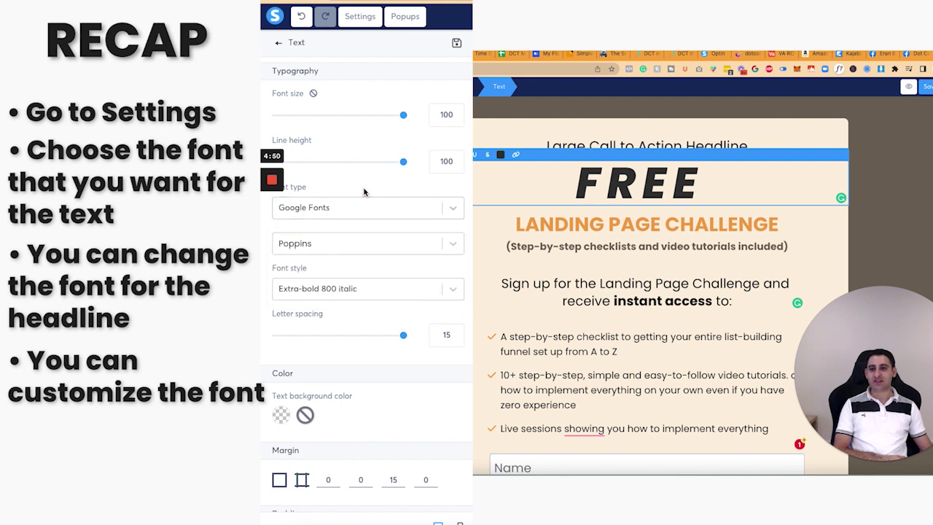
left_click(366, 237)
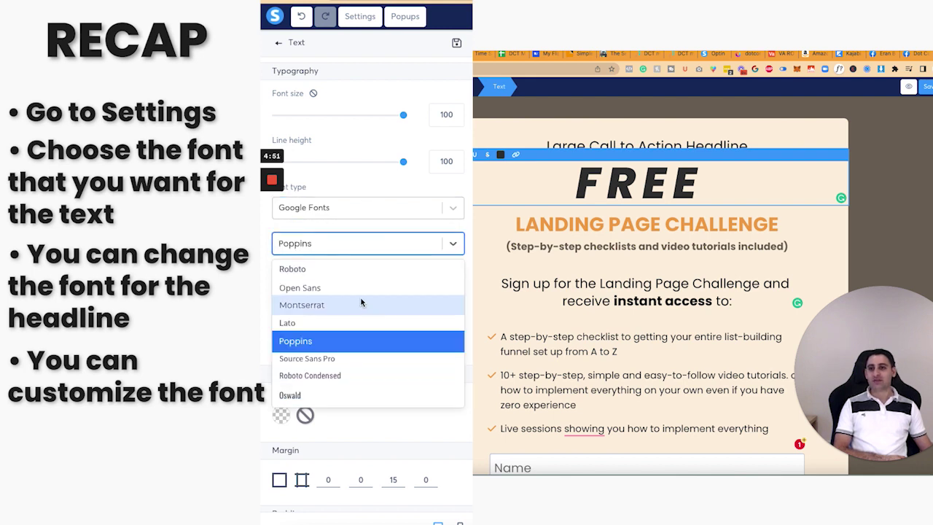
left_click(367, 225)
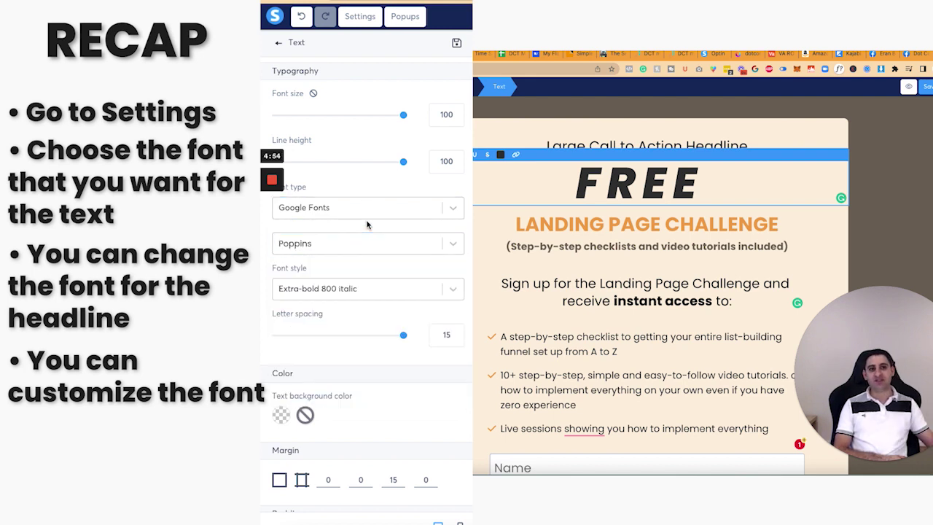